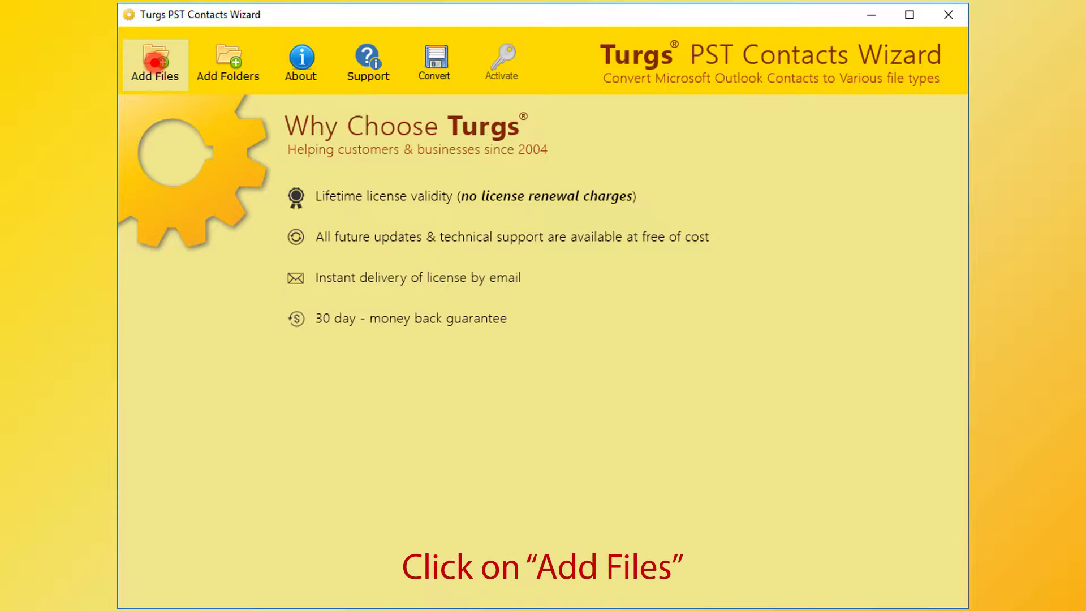
Add My Outlook Data File.pst and turgs-main.pst from F:\PST Files to the folder tree.
left_click(155, 62)
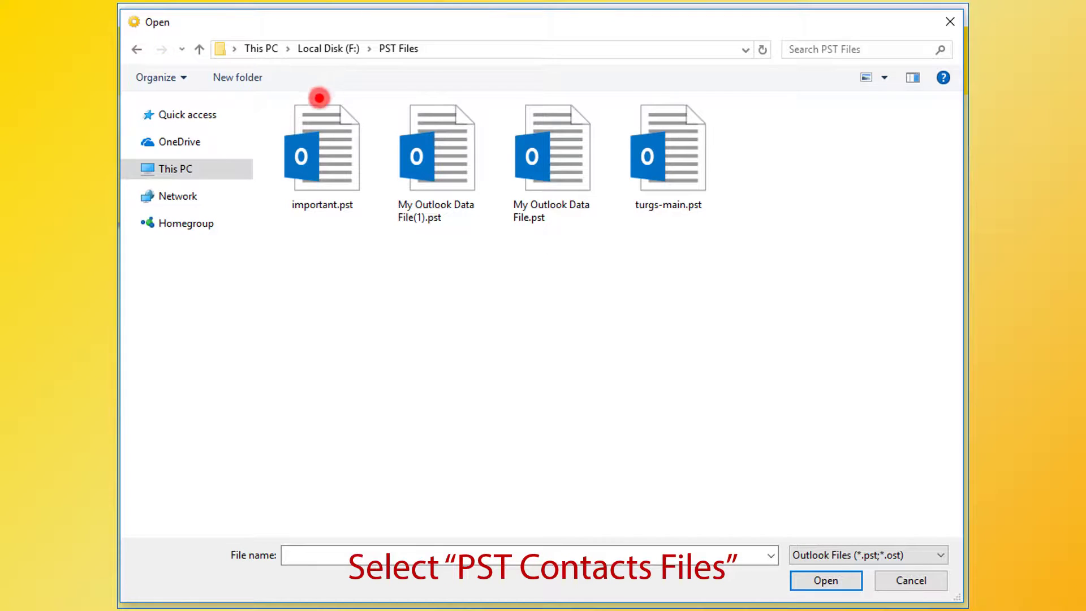
left_click(557, 148)
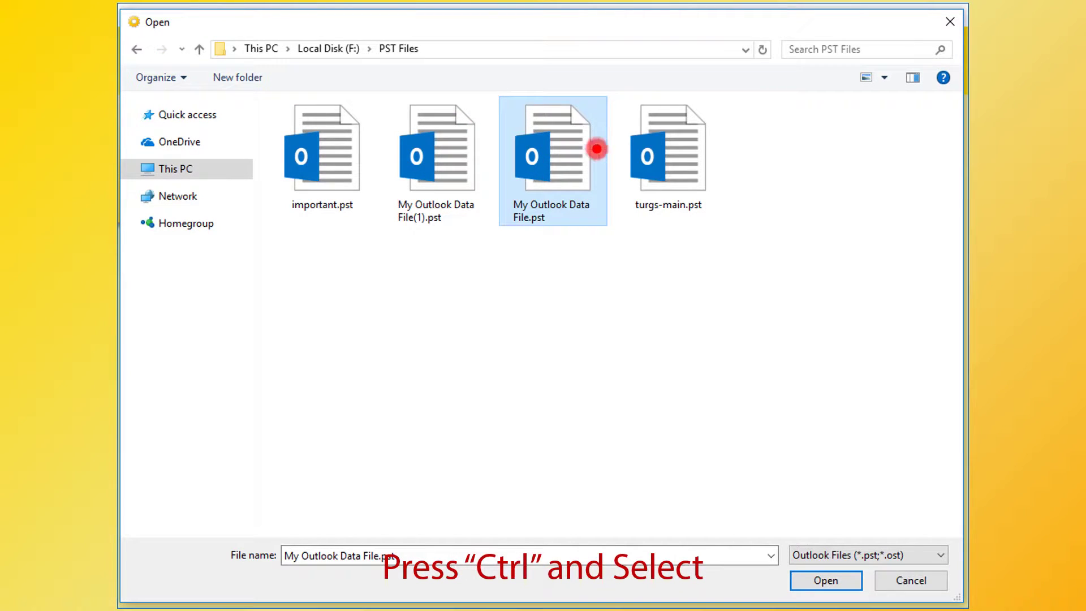
left_click(669, 148, "ctrl")
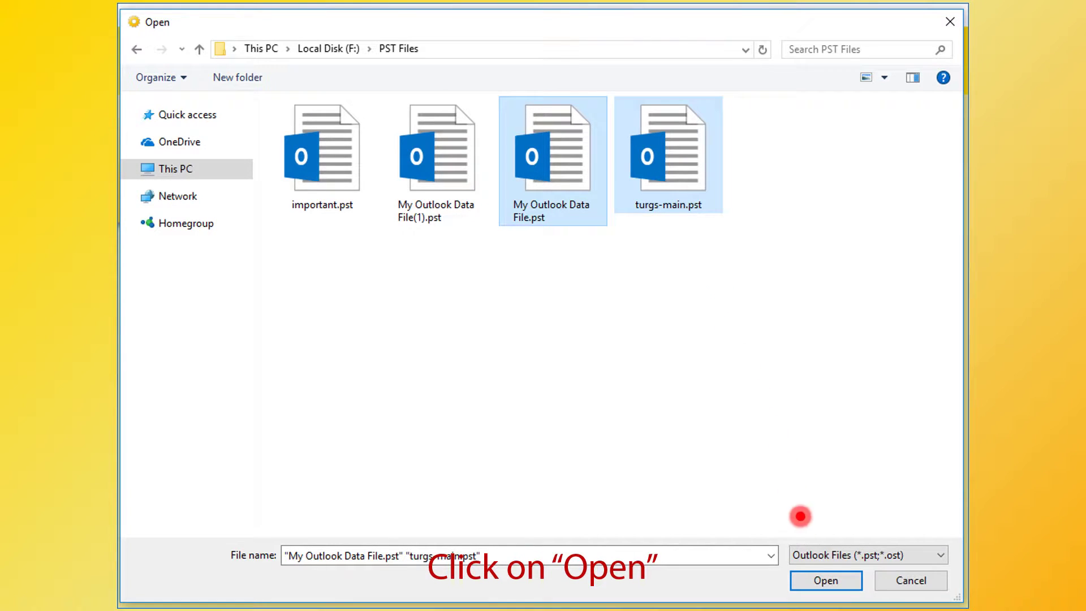
left_click(826, 580)
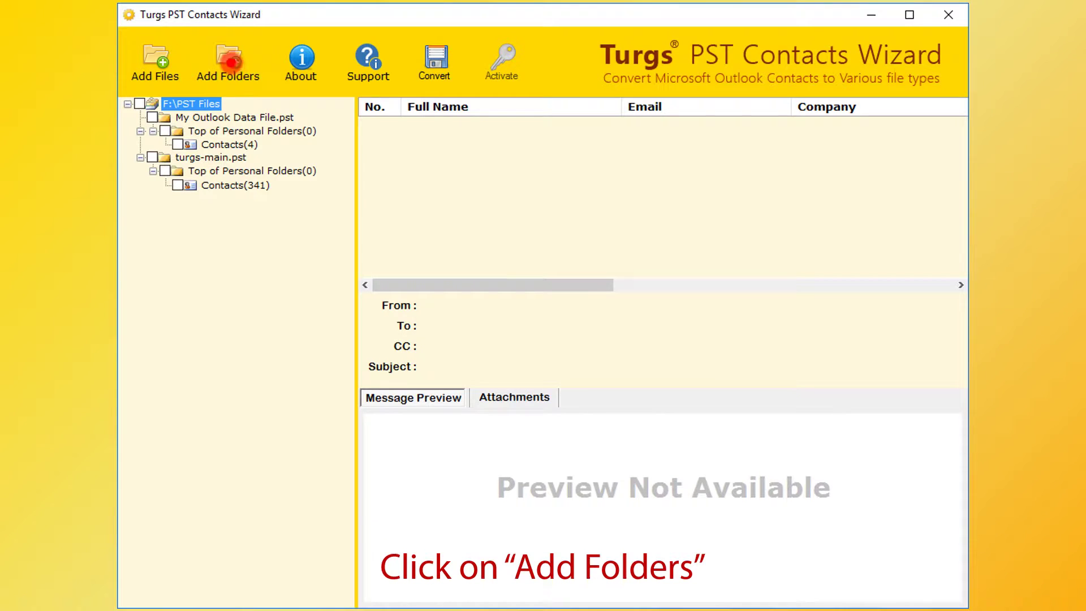
Add the whole F:\PST Files folder, bringing in important.pst and My Outlook Data File(1).pst.
left_click(229, 61)
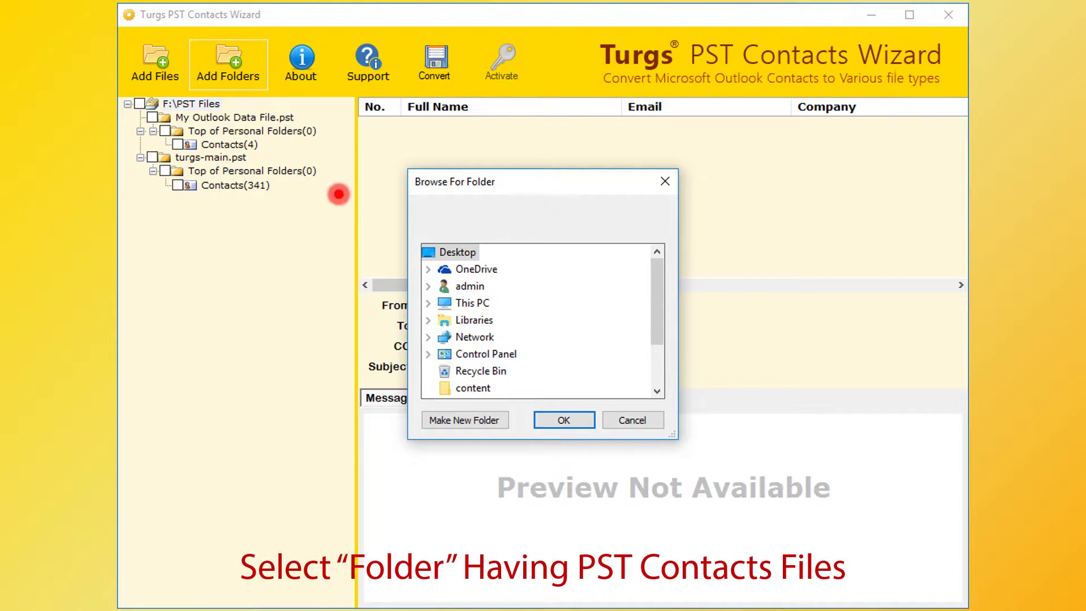
left_click(429, 303)
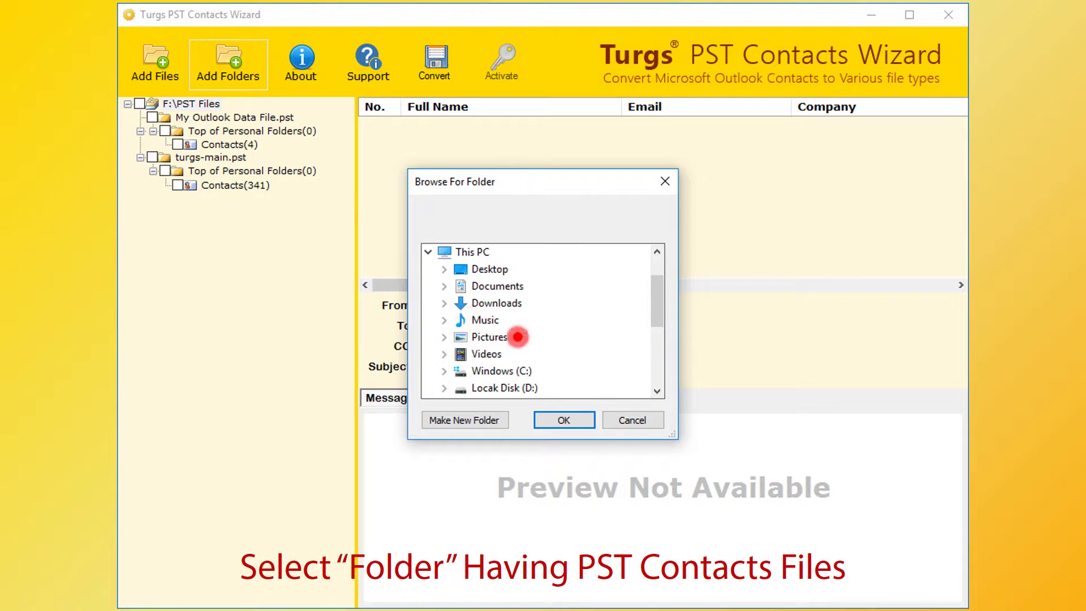
scroll(657, 390, "down", 2)
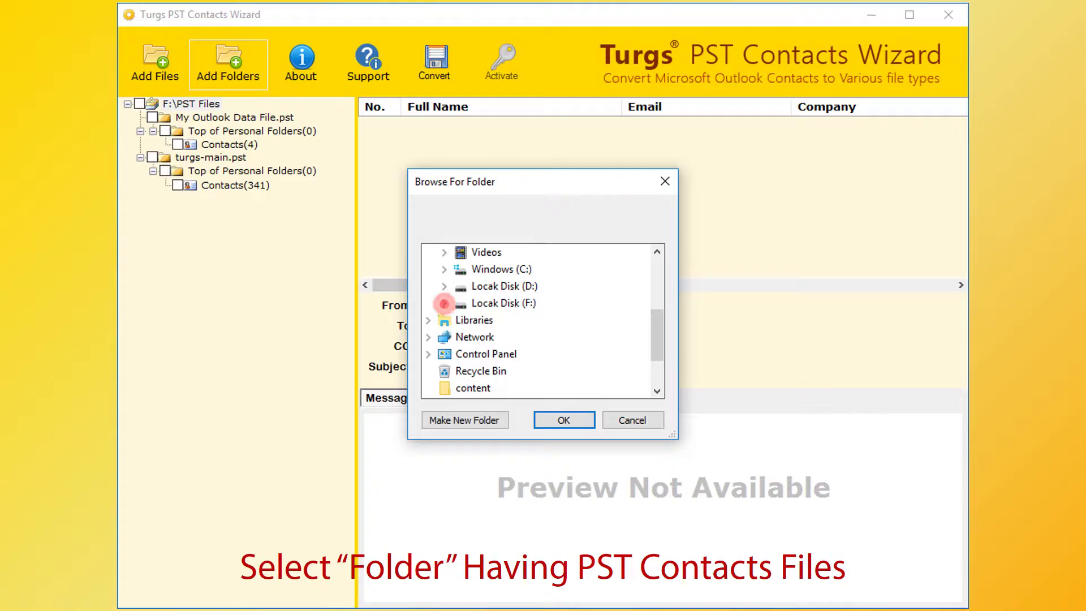
left_click(445, 304)
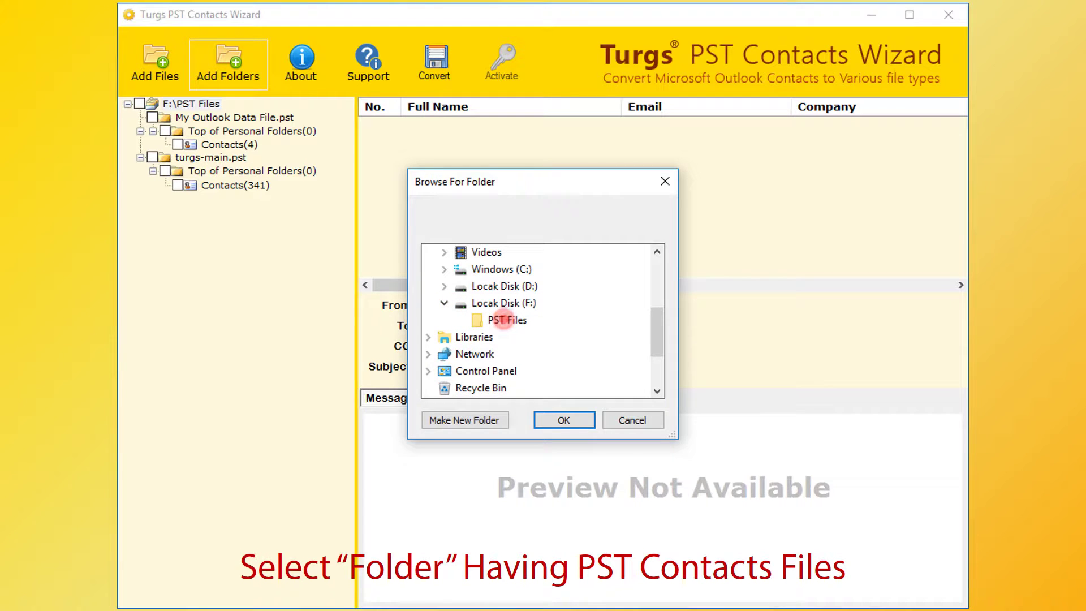
left_click(503, 320)
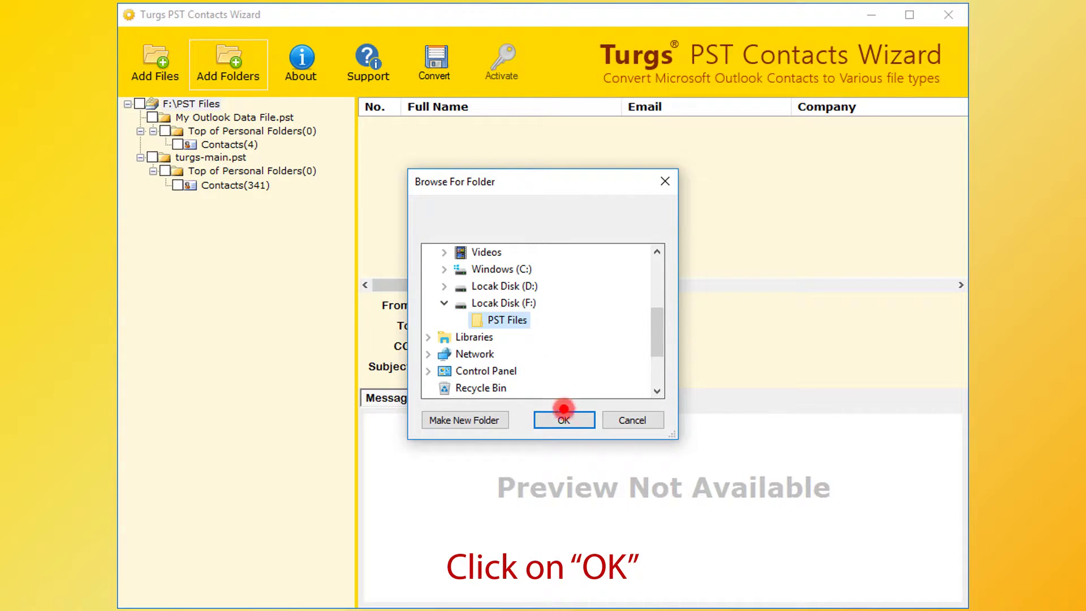
left_click(563, 418)
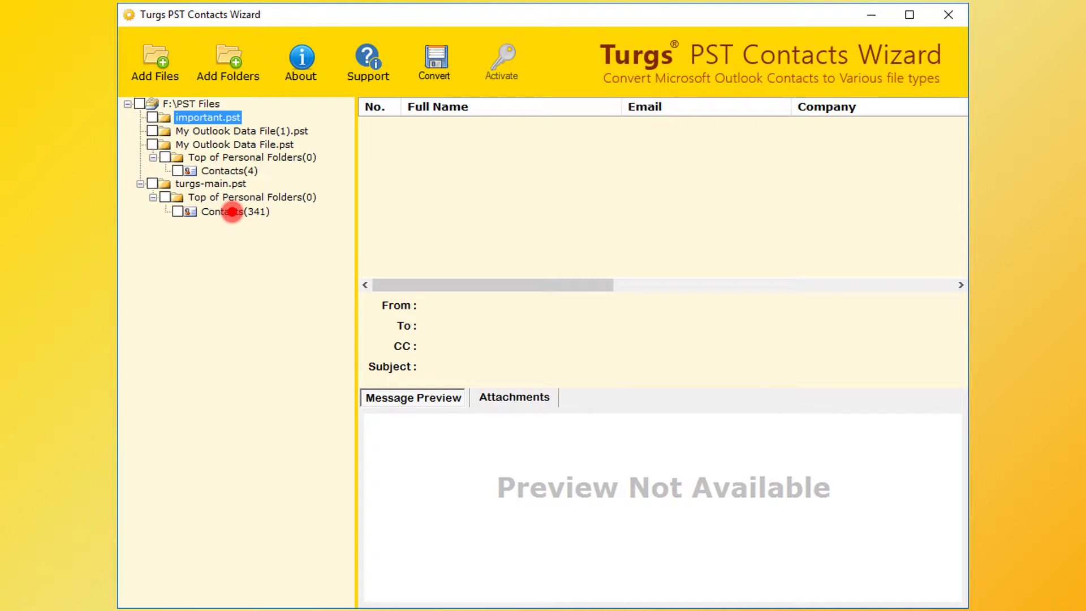
List the 338 contacts in turgs-main.pst's Contacts(341) and preview the first contact's details.
left_click(232, 212)
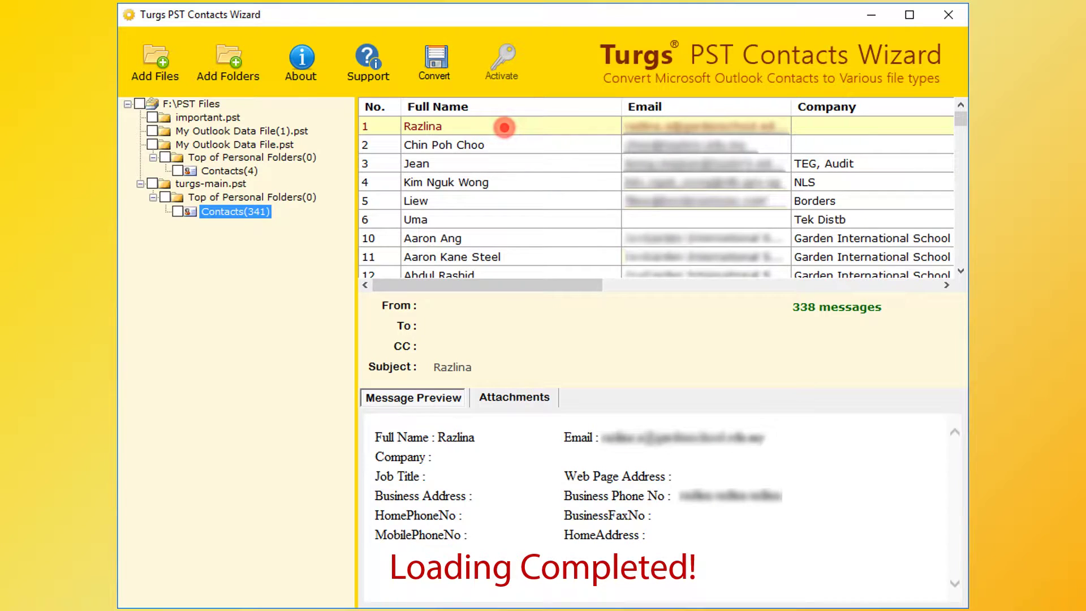
left_click(504, 128)
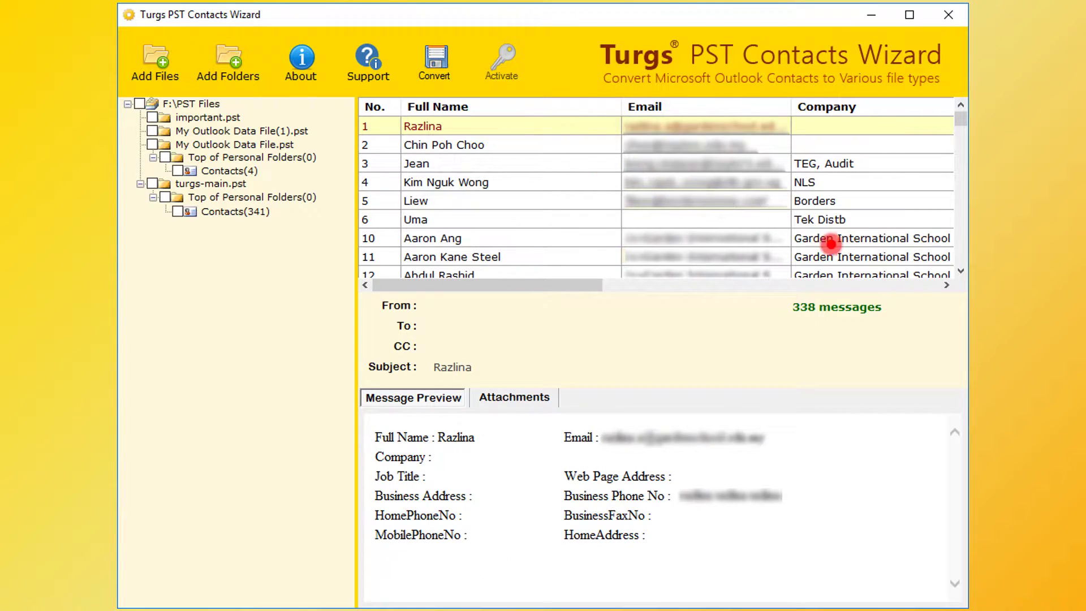
left_click(945, 285)
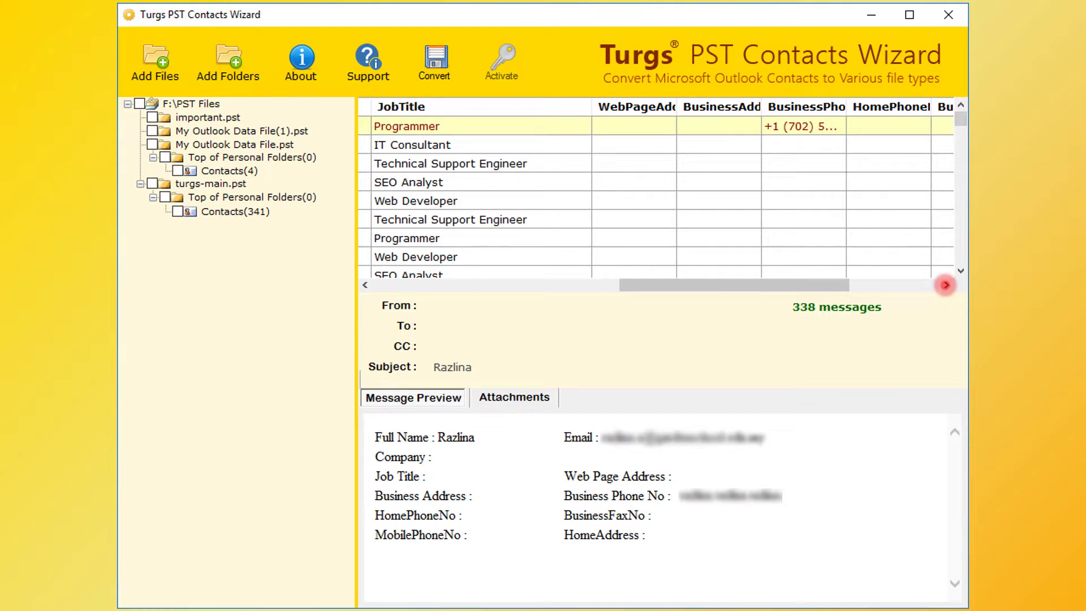
left_click(945, 285)
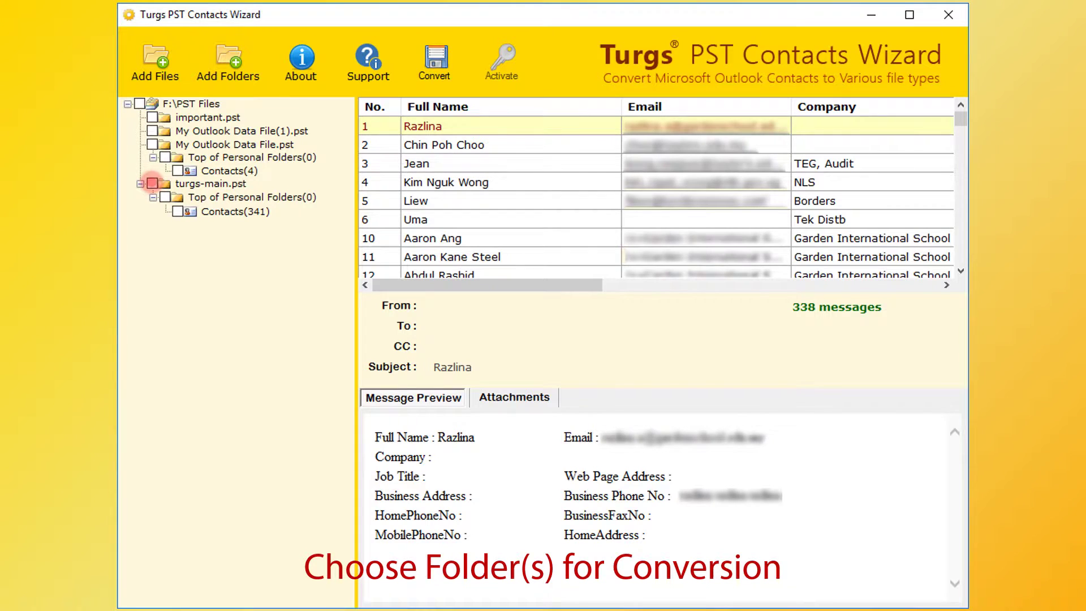
Check turgs-main.pst with its contacts and open the Convert saving options.
left_click(152, 183)
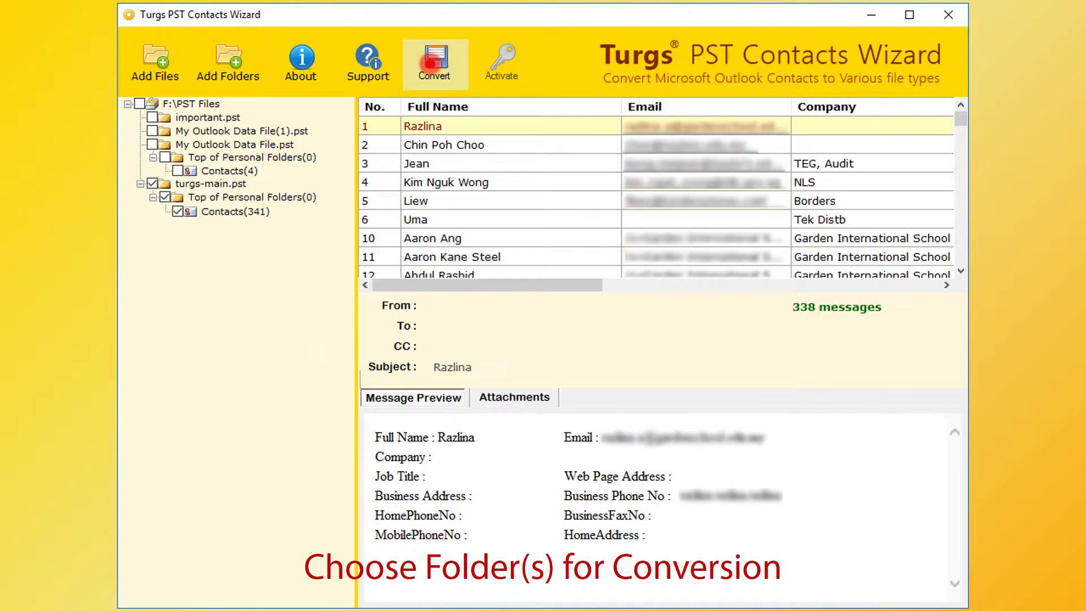
left_click(429, 64)
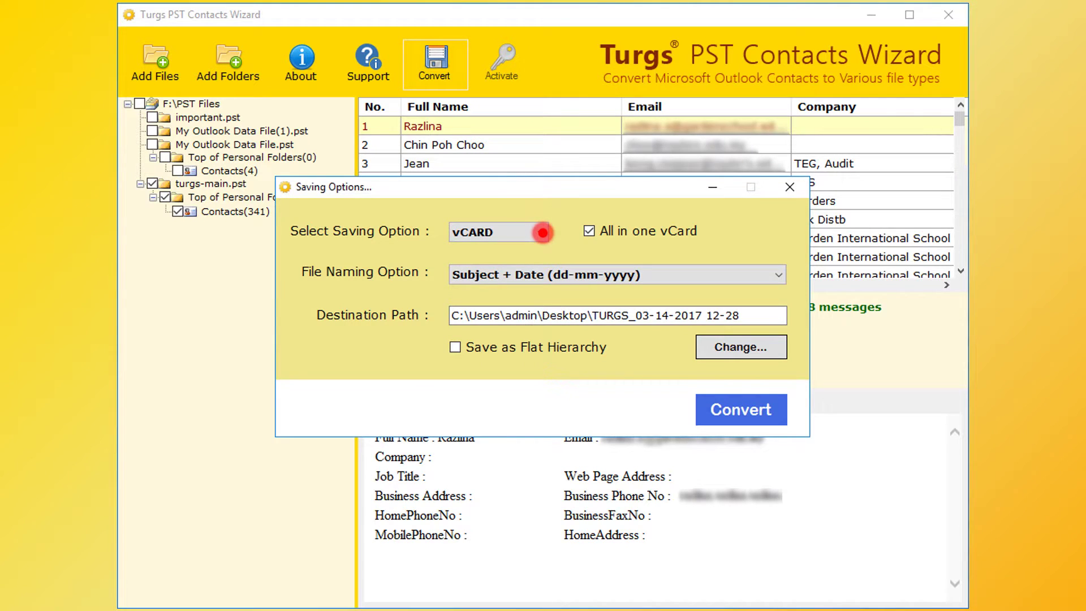
Choose vCARD as the saving format, all in one vCard, with Subject + Date (dd-mm-yyyy) naming.
left_click(541, 232)
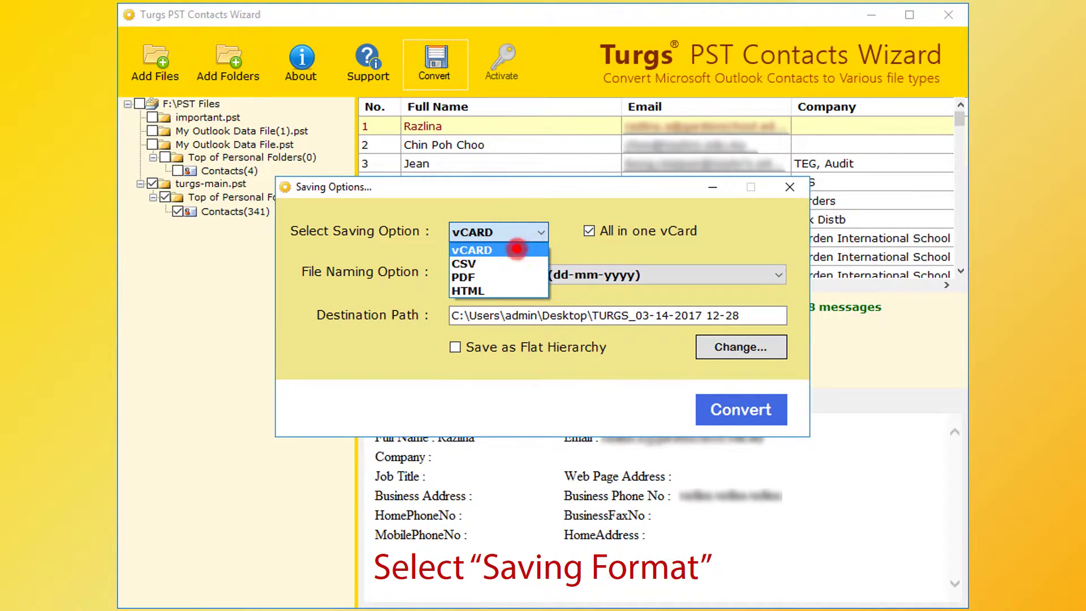
left_click(463, 276)
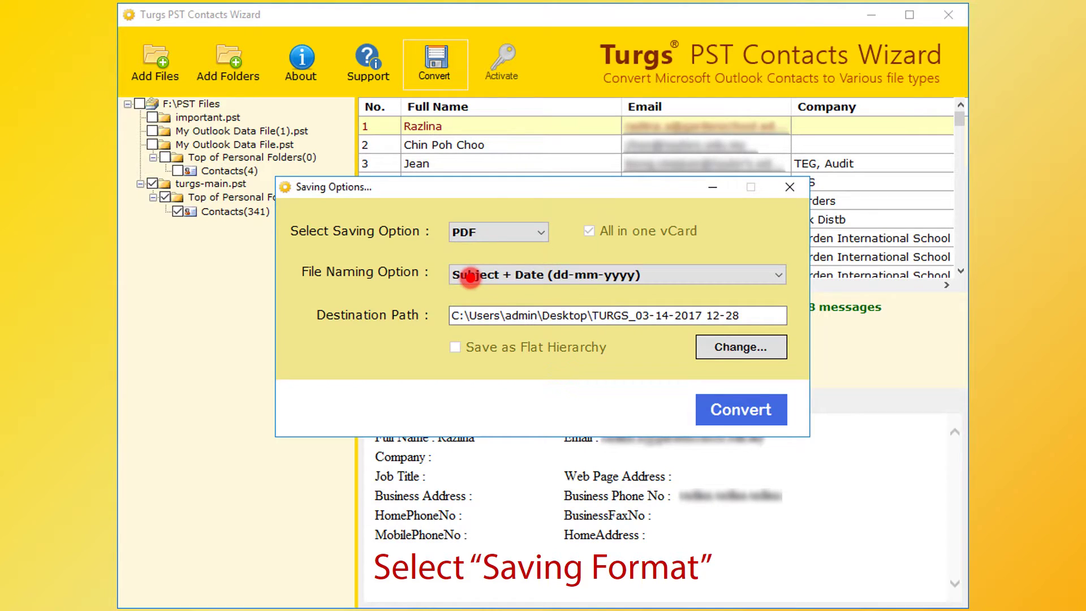
key("Up")
key("Down")
key("Down")
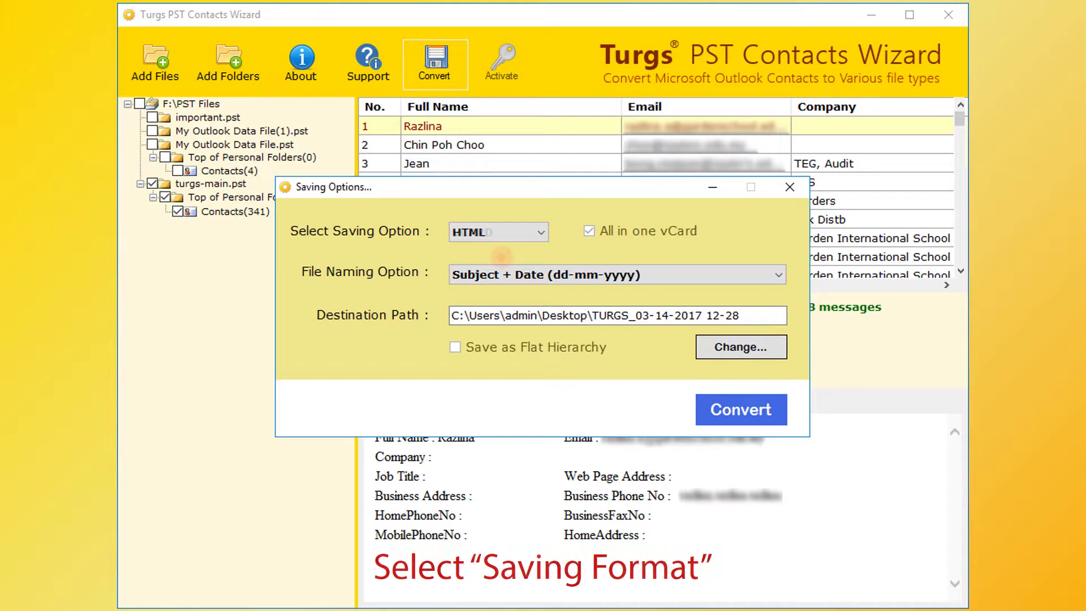
key("Down")
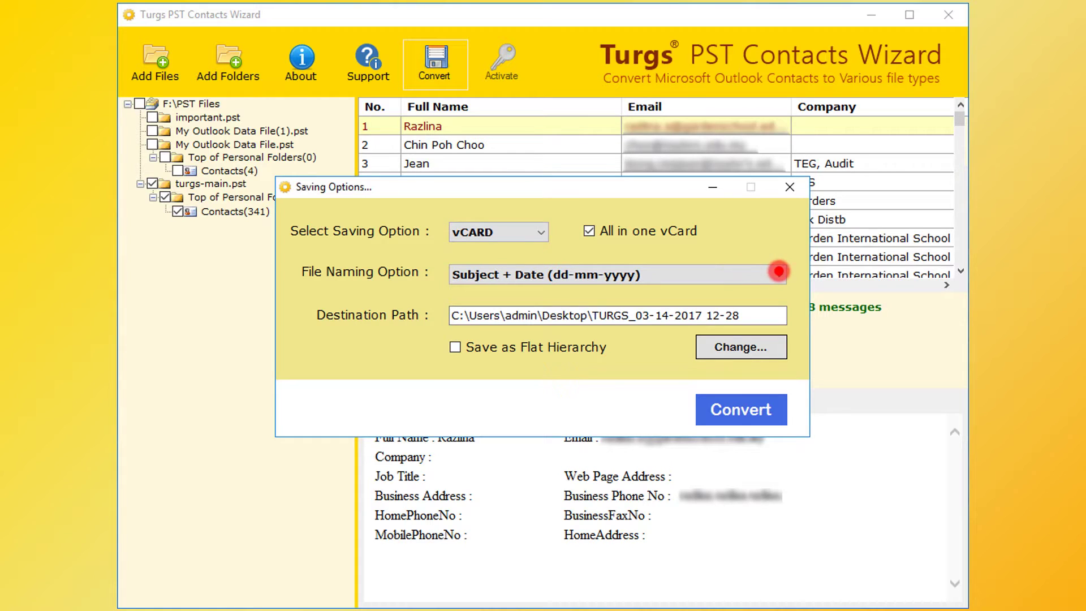
left_click(778, 272)
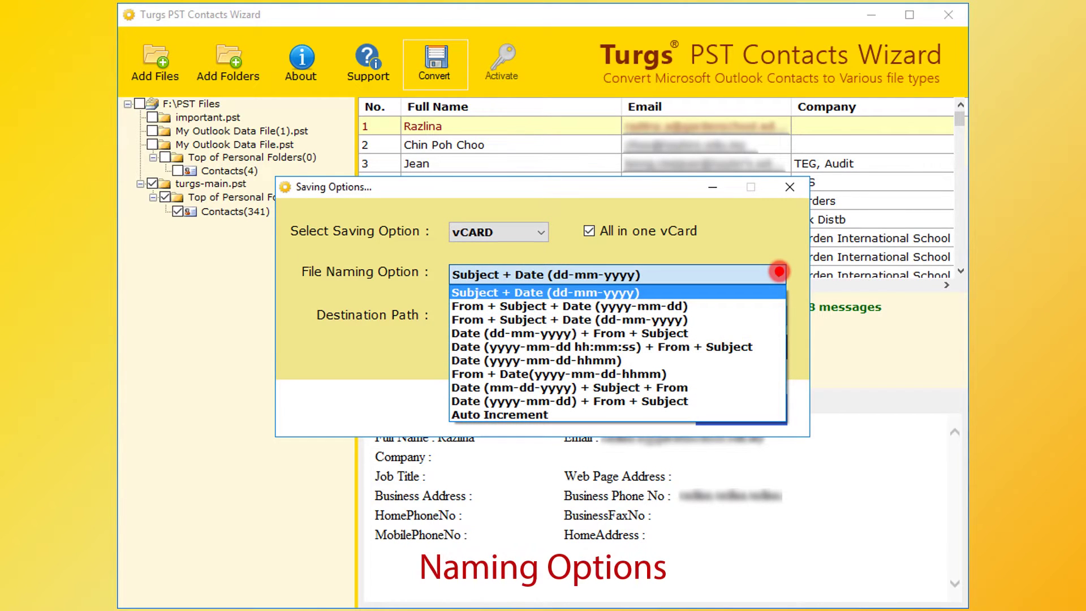
left_click(779, 272)
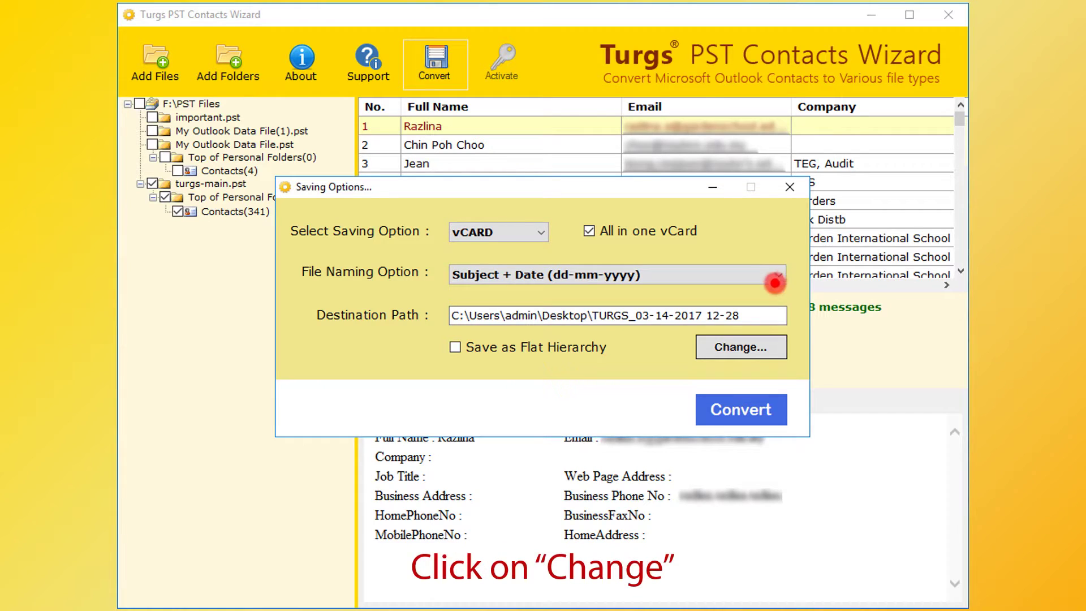
Change the destination path to the Output folder on Local Disk (F:).
left_click(750, 349)
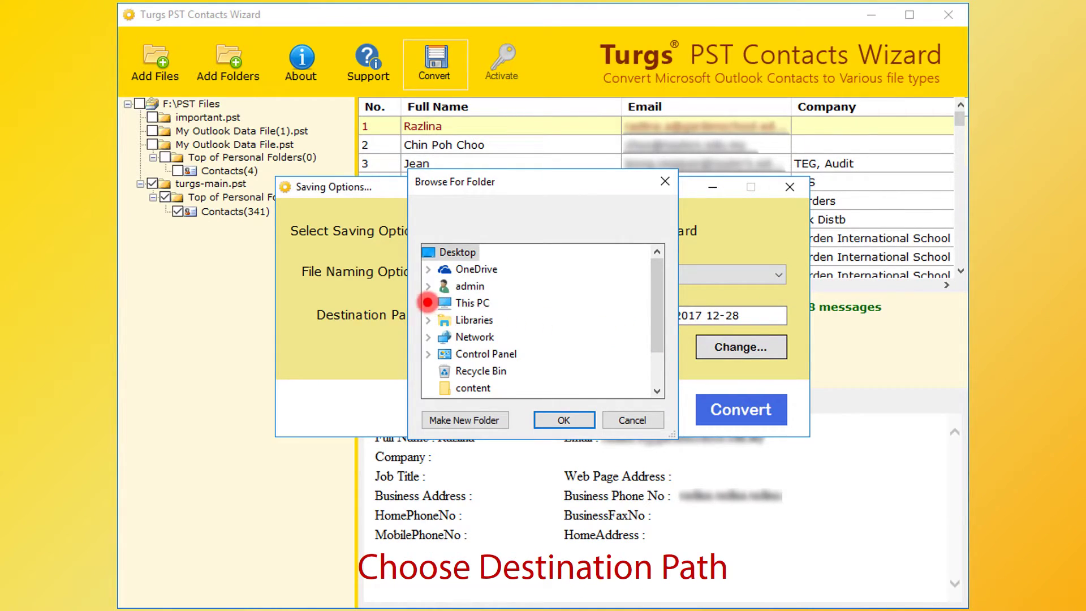
left_click(428, 303)
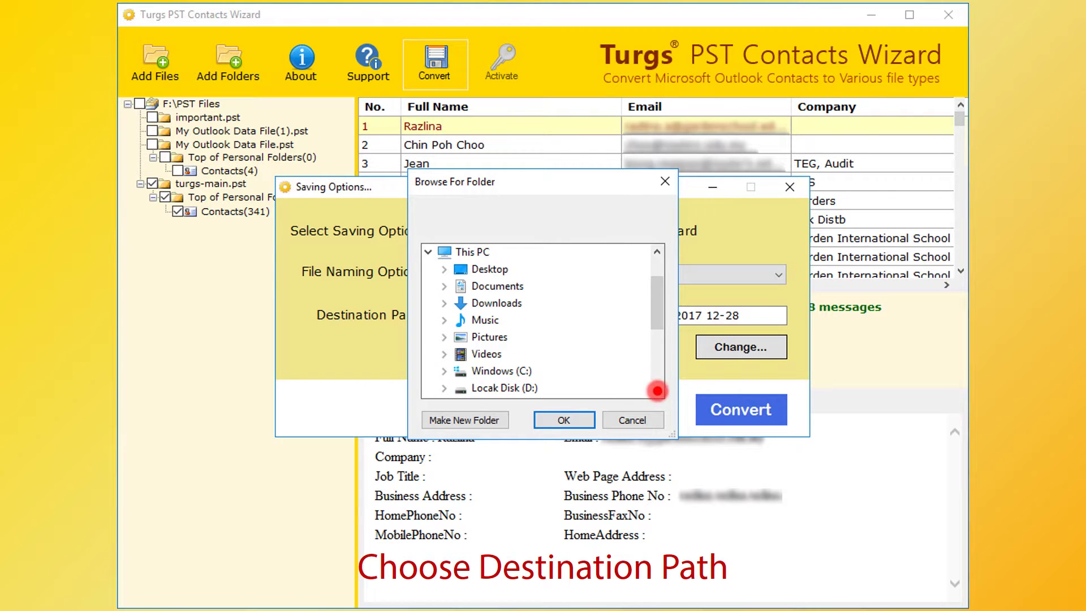
scroll(654, 389, "down", 2)
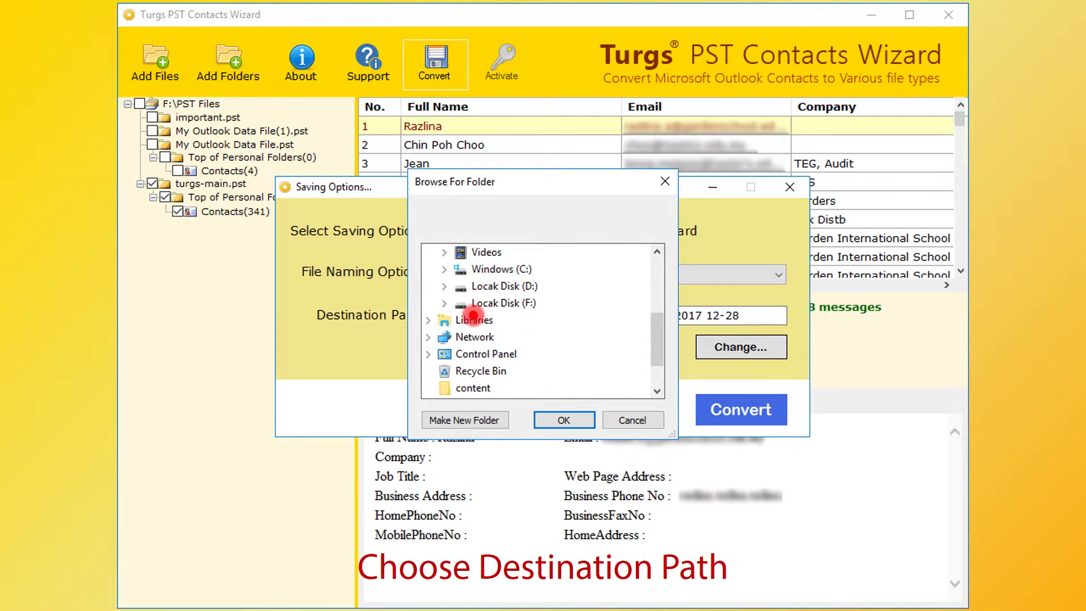
left_click(444, 304)
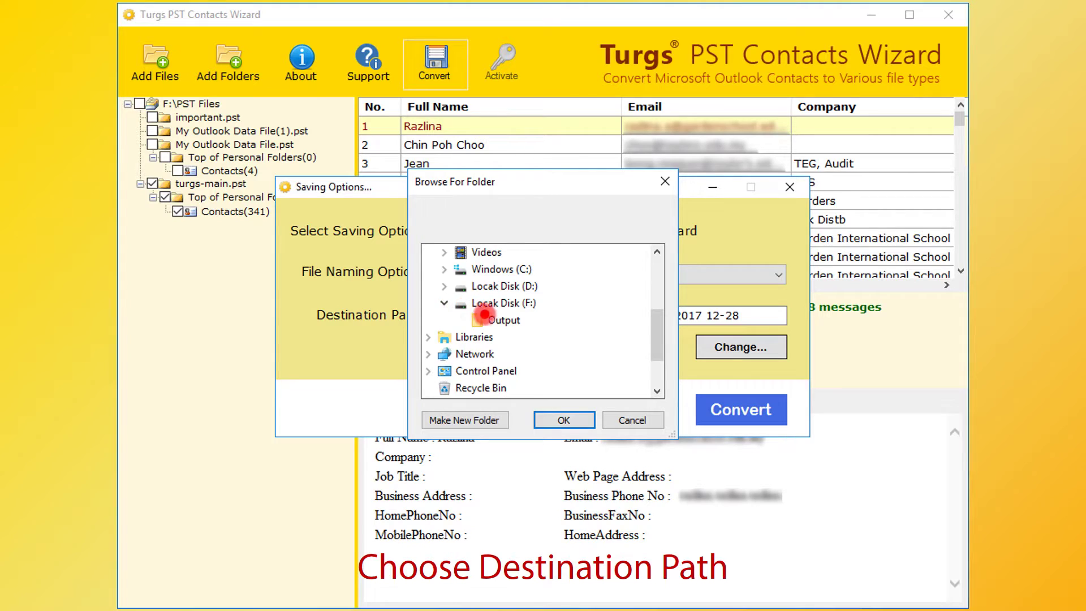
left_click(503, 319)
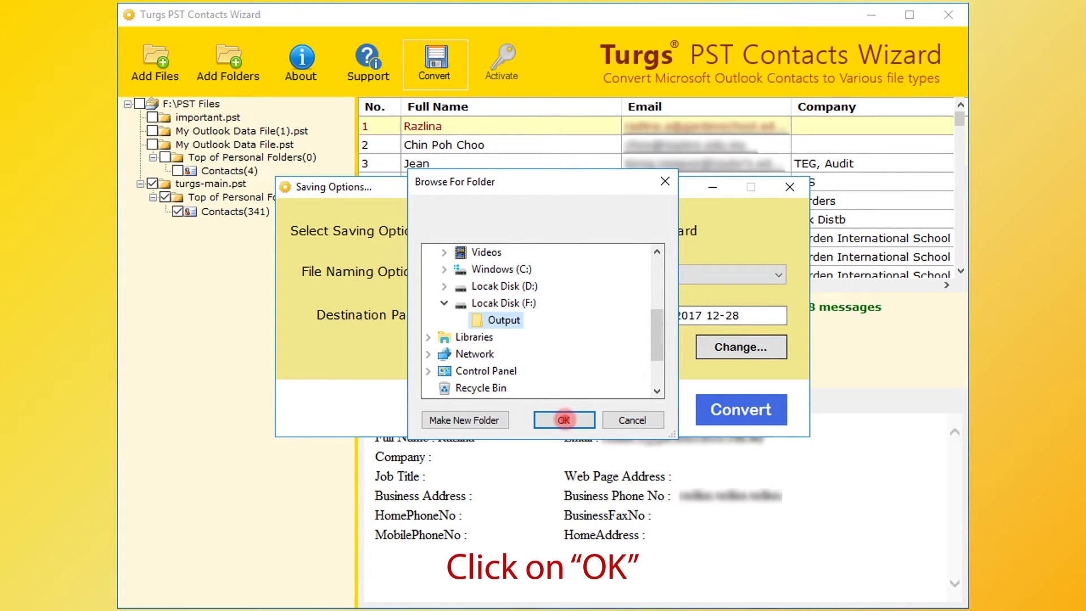
left_click(564, 419)
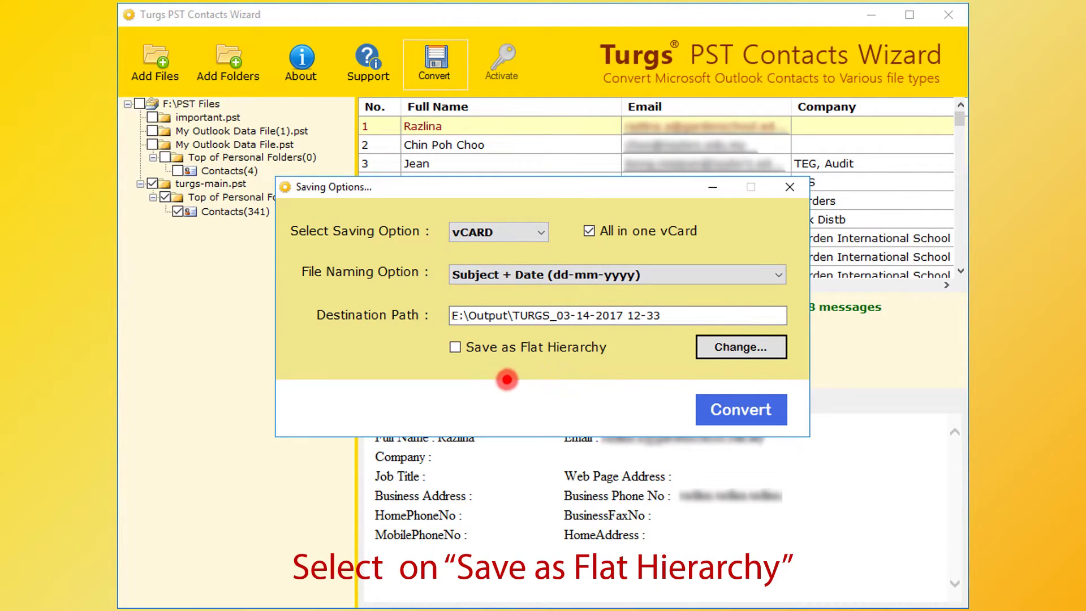
Enable Save as Flat Hierarchy, run the vCard conversion, and acknowledge the completion message.
left_click(455, 347)
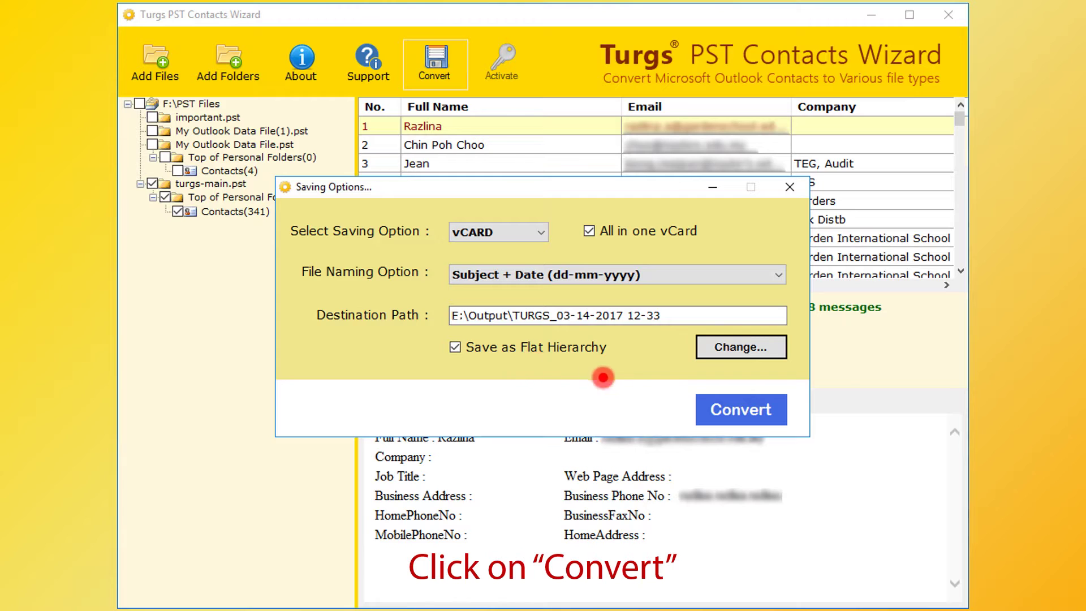
left_click(747, 409)
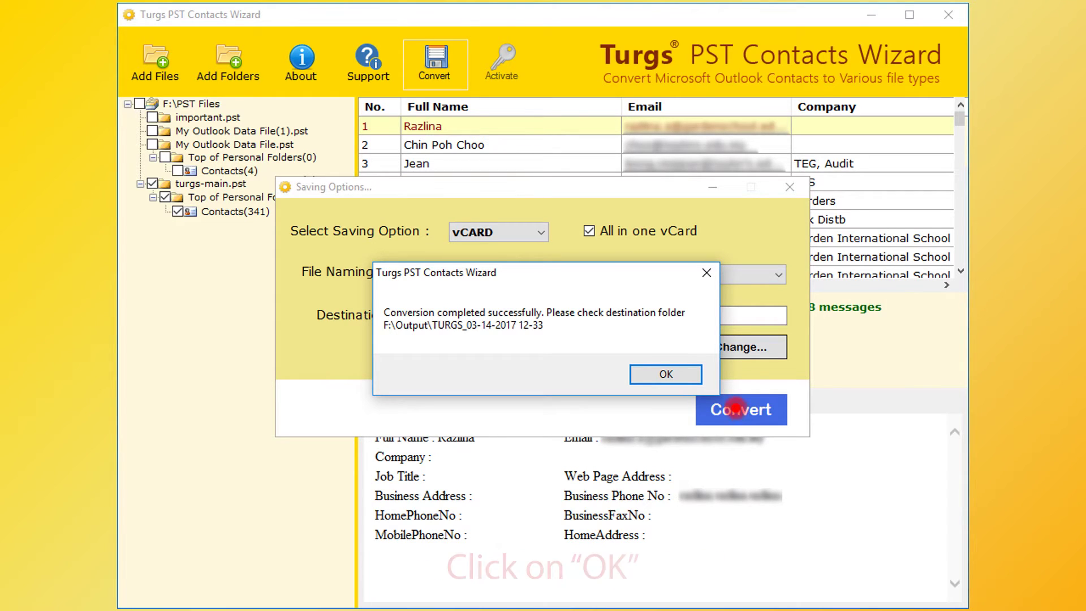
left_click(695, 374)
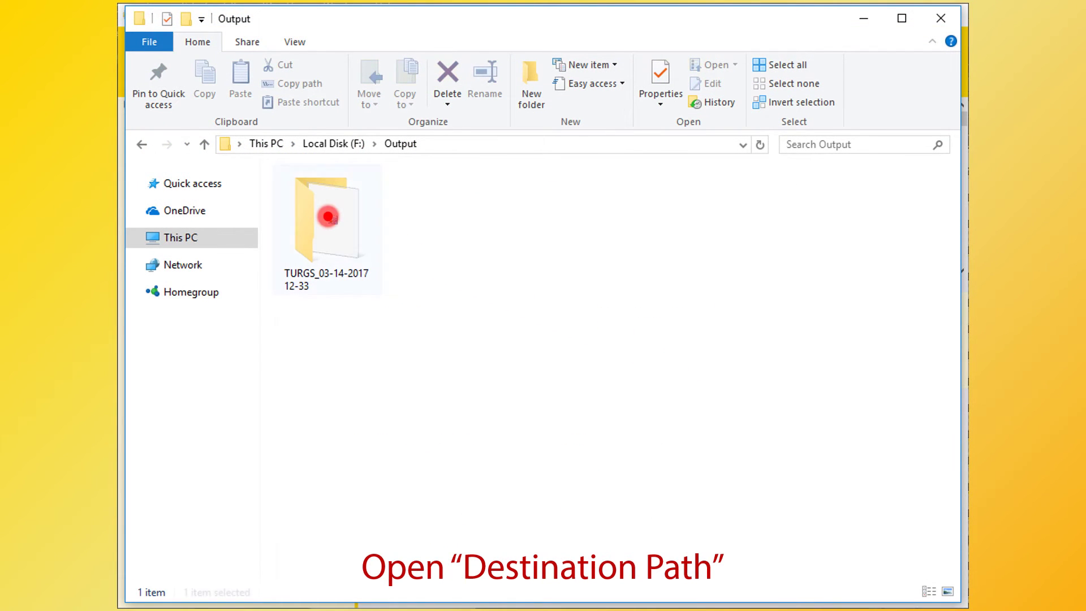
left_click(328, 217)
double_click(328, 217)
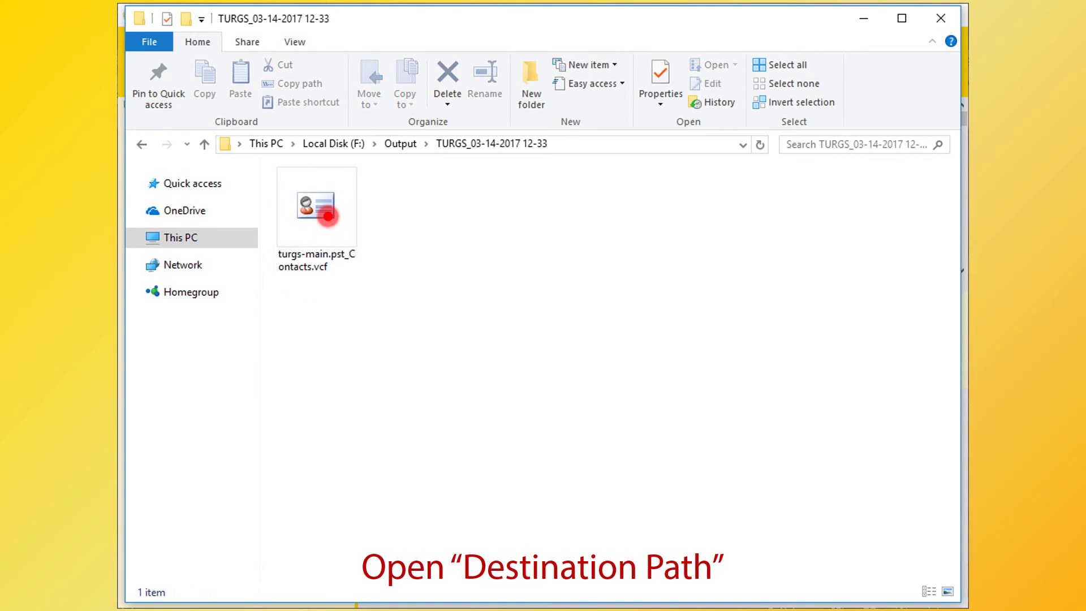
left_click(328, 217)
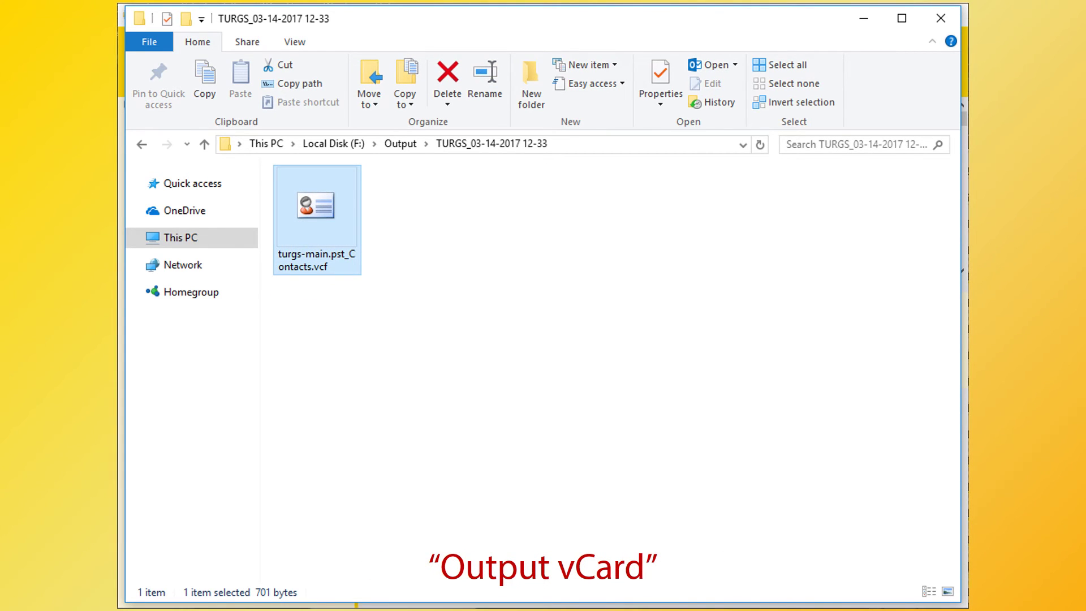